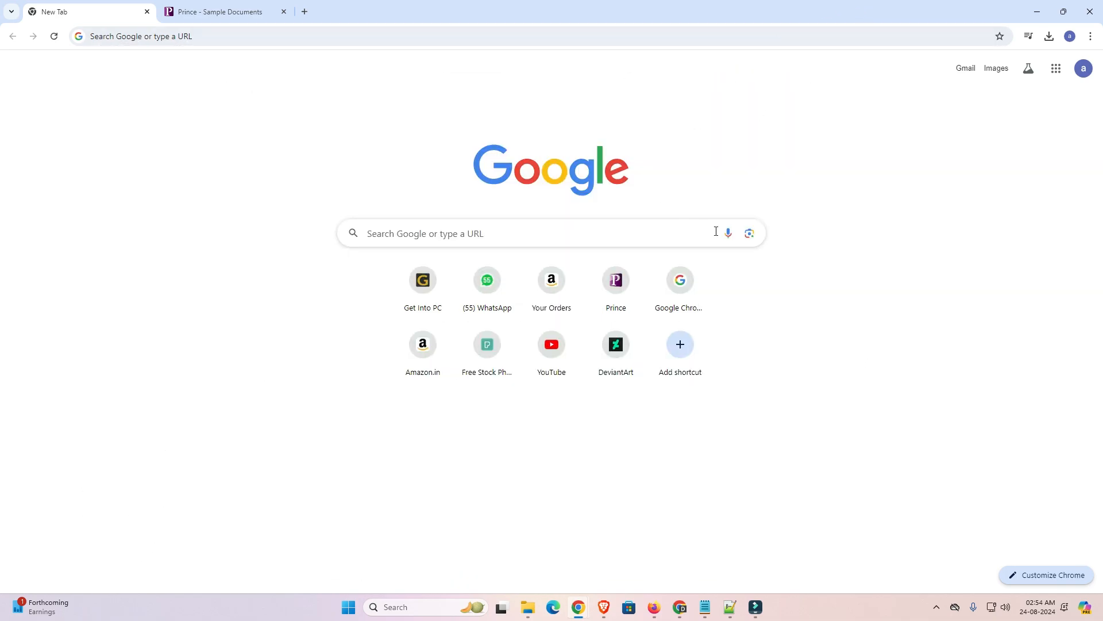
# Open the Dictionary sample PDF from the Prince samples page in Chrome's built-in viewer.
pyautogui.click(175, 10)
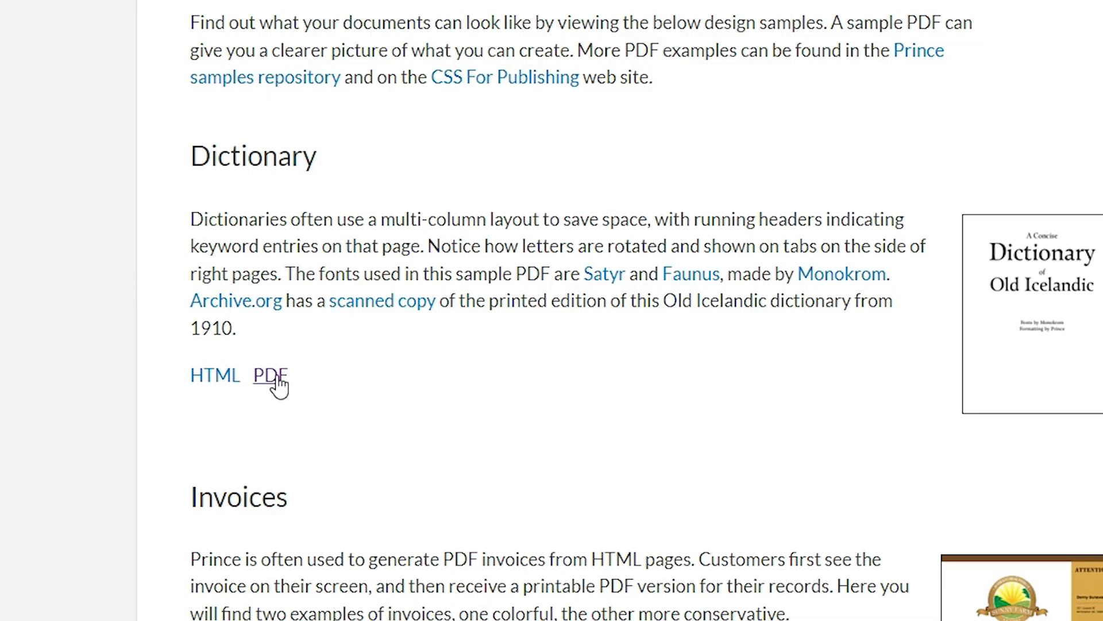
pyautogui.click(274, 375)
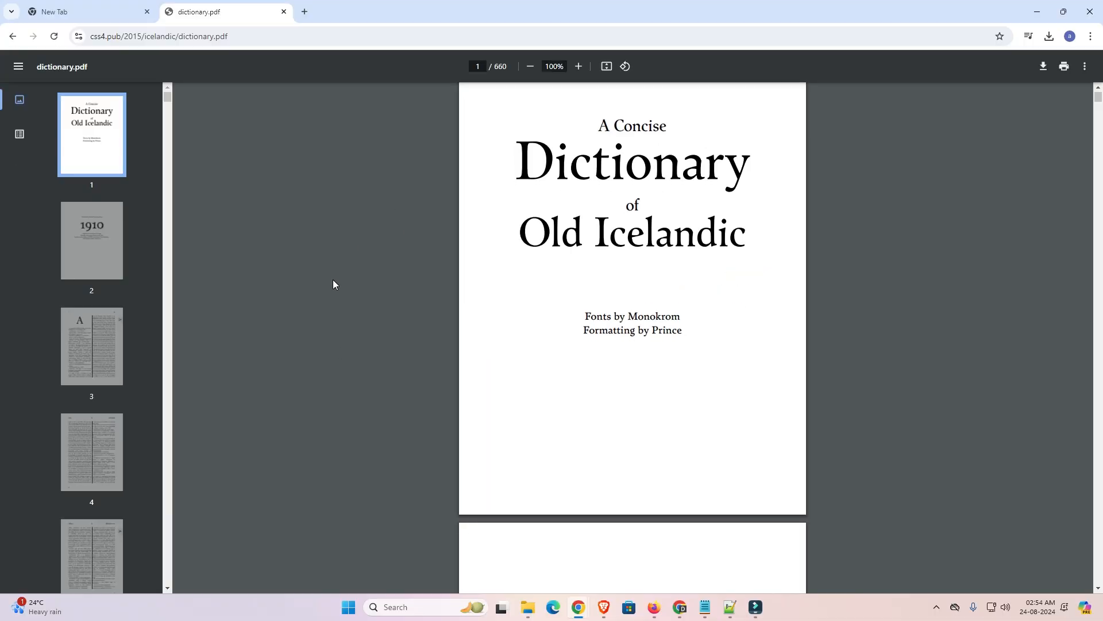
pyautogui.scroll(-8, 333, 280)
pyautogui.scroll(-2, 333, 279)
pyautogui.scroll(-8, 333, 279)
pyautogui.scroll(-10, 334, 282)
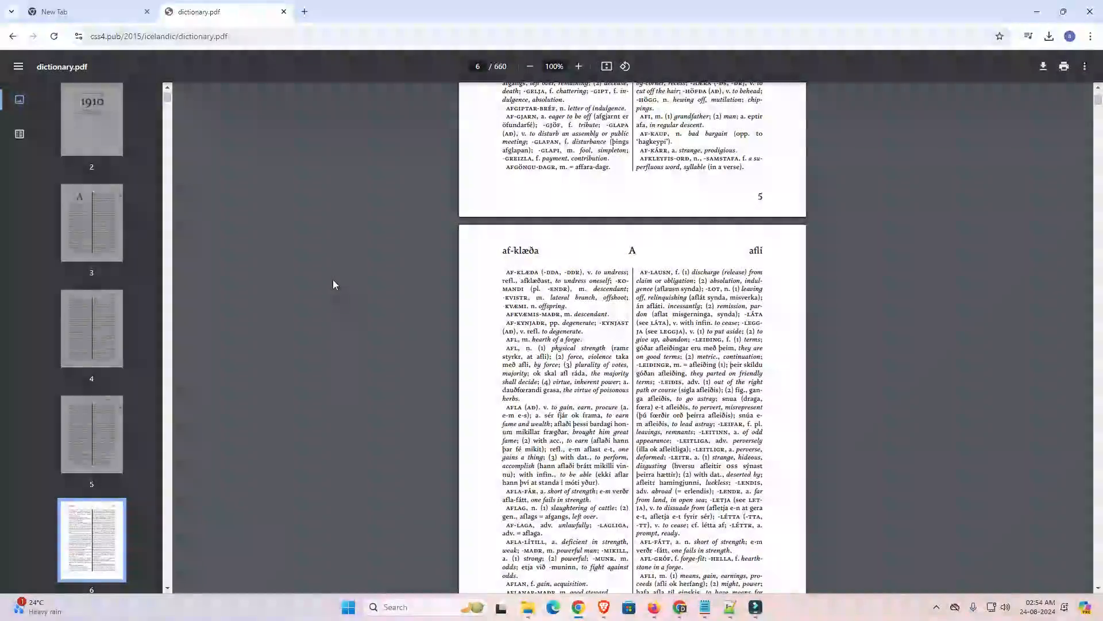
pyautogui.scroll(-7, 334, 282)
pyautogui.scroll(-10, 334, 283)
pyautogui.scroll(-9, 334, 282)
pyautogui.scroll(-3, 334, 282)
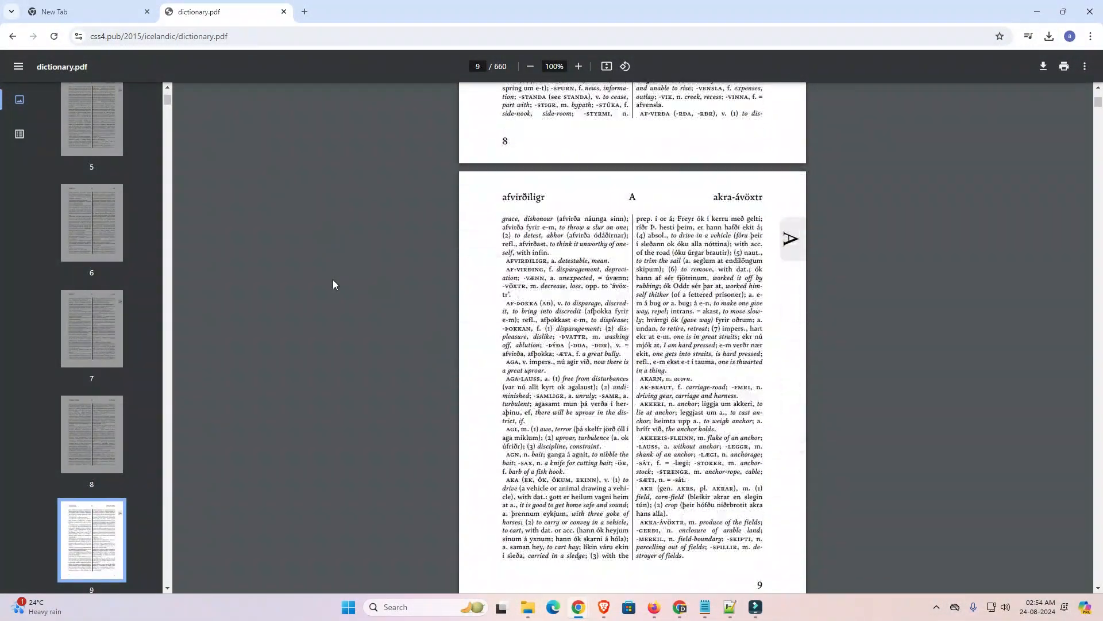
pyautogui.scroll(-4, 333, 282)
pyautogui.scroll(-1, 334, 282)
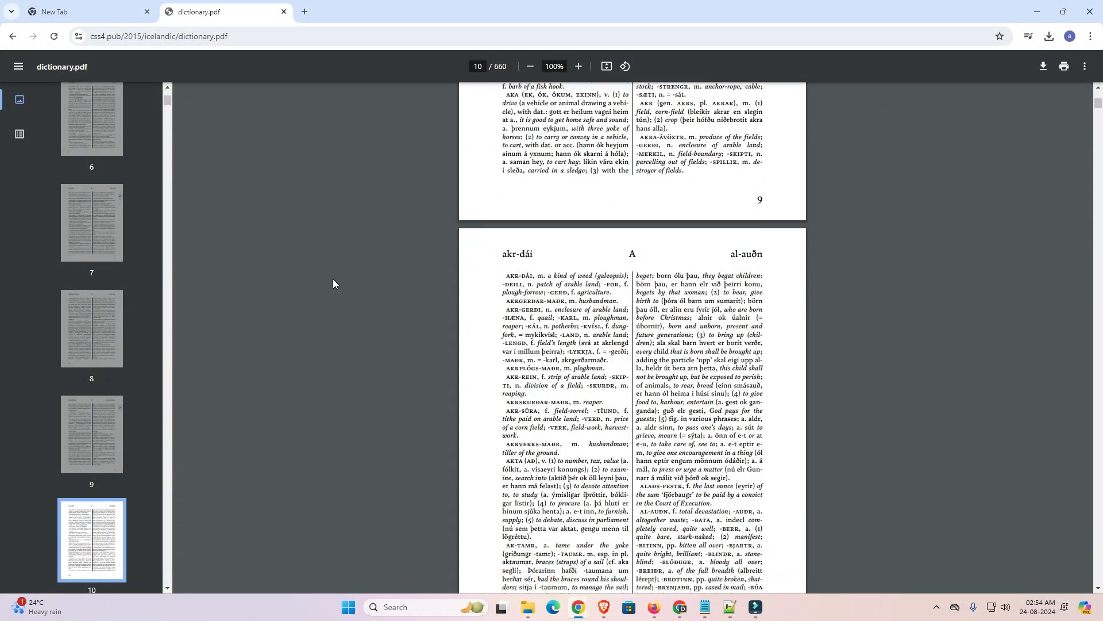
pyautogui.scroll(-3, 333, 282)
pyautogui.scroll(-4, 333, 281)
pyautogui.scroll(-5, 333, 282)
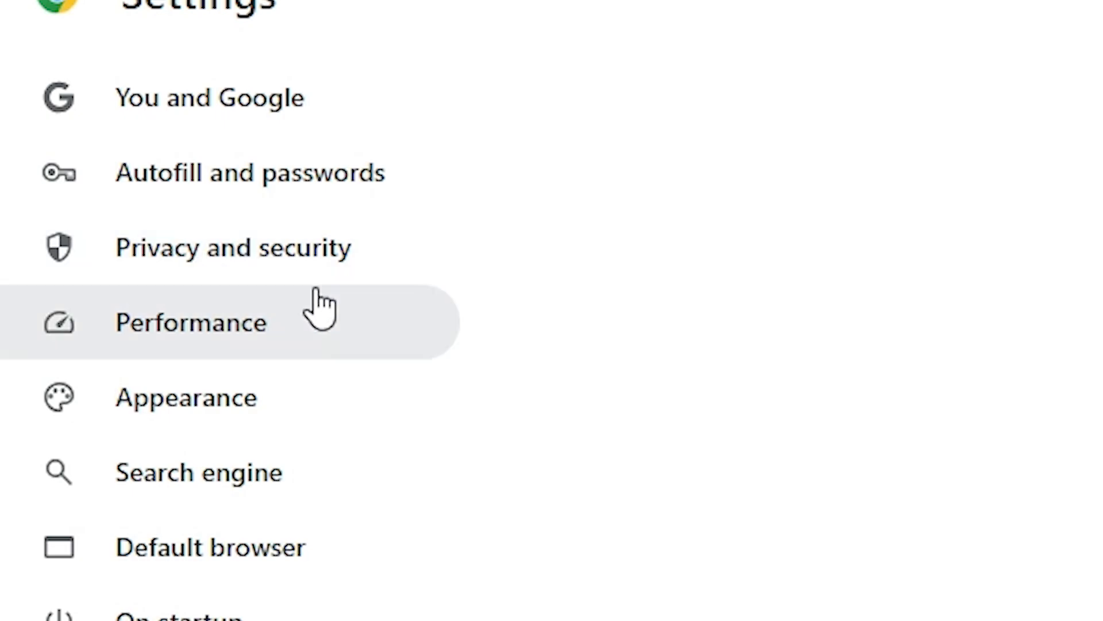
# Go to Privacy and security in Settings and enter Site settings.
pyautogui.click(278, 257)
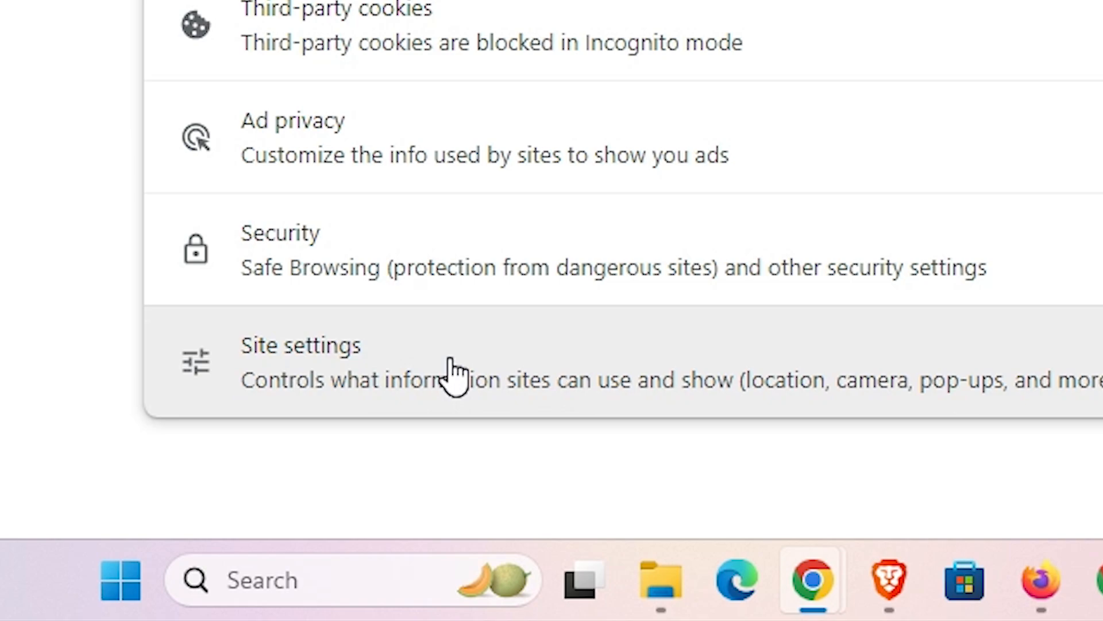
pyautogui.click(453, 374)
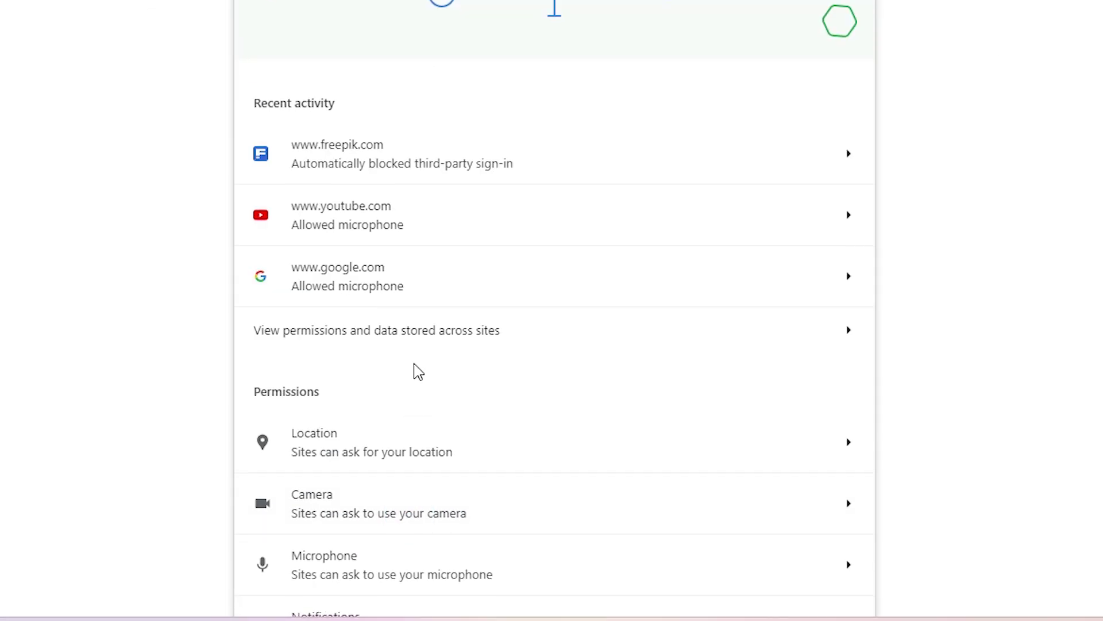
pyautogui.scroll(-4, 414, 370)
pyautogui.scroll(-3, 374, 458)
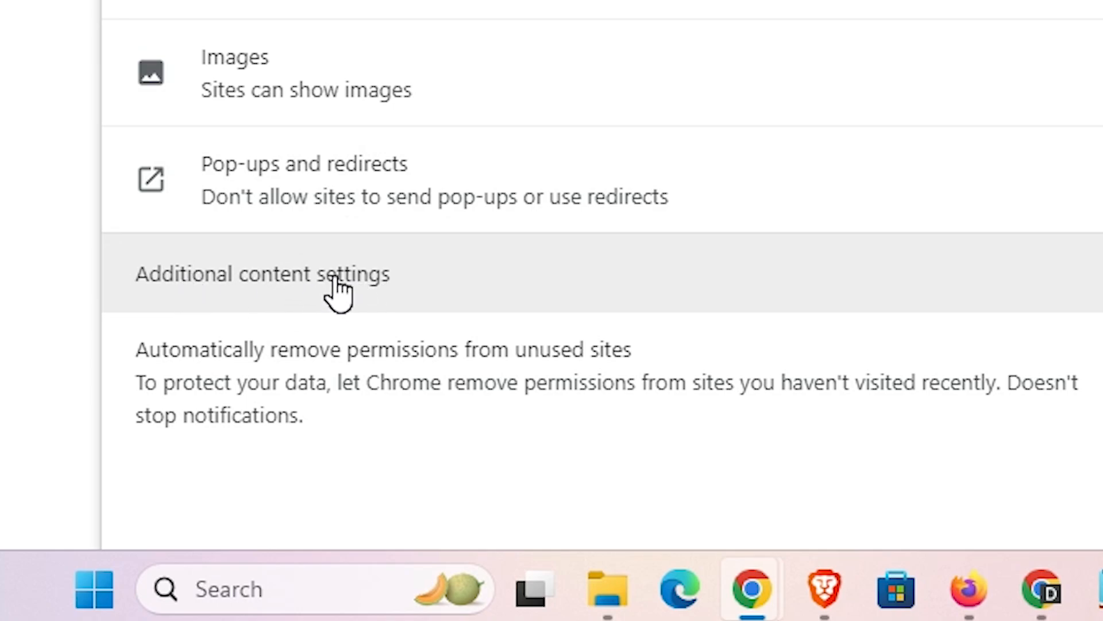
# Under Additional content settings, set PDF documents to Download PDFs.
pyautogui.click(338, 291)
pyautogui.scroll(-15, 517, 360)
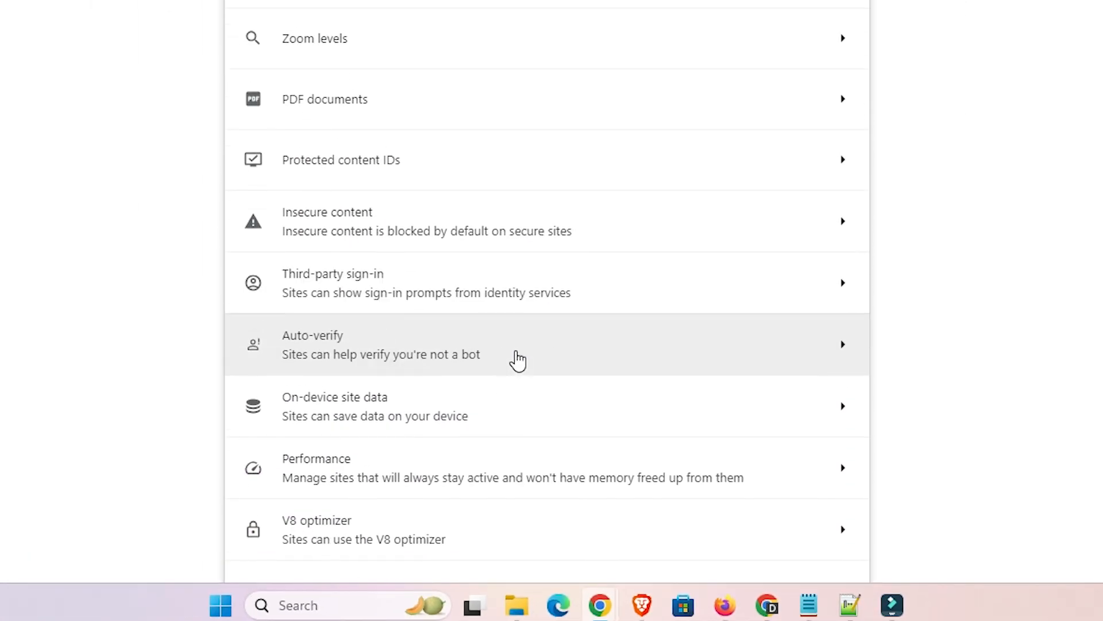
pyautogui.scroll(2, 661, 343)
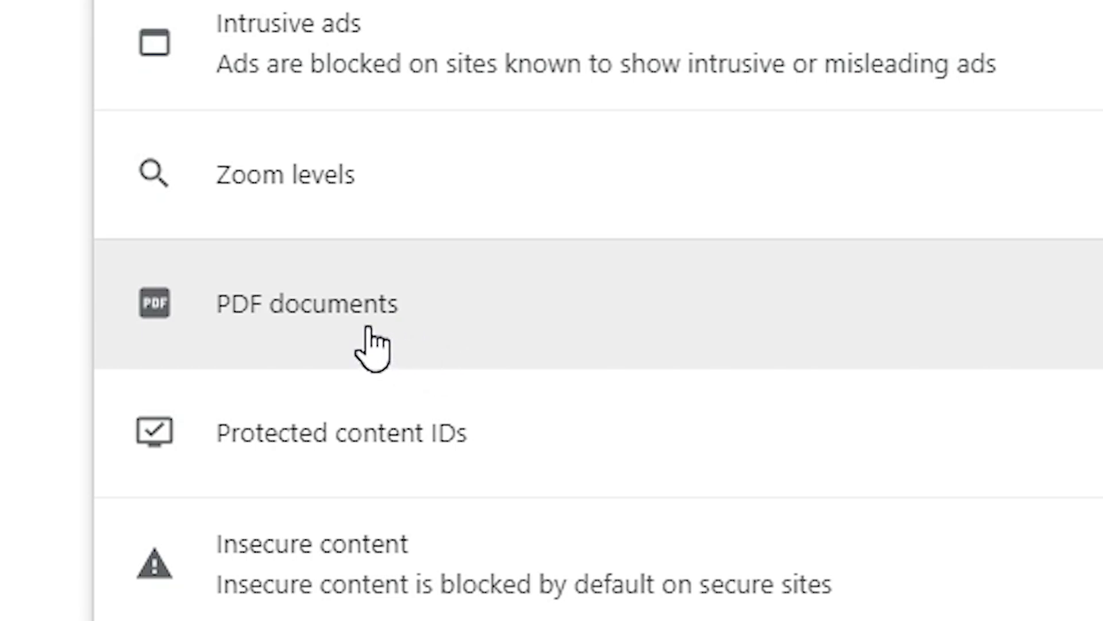
pyautogui.click(370, 341)
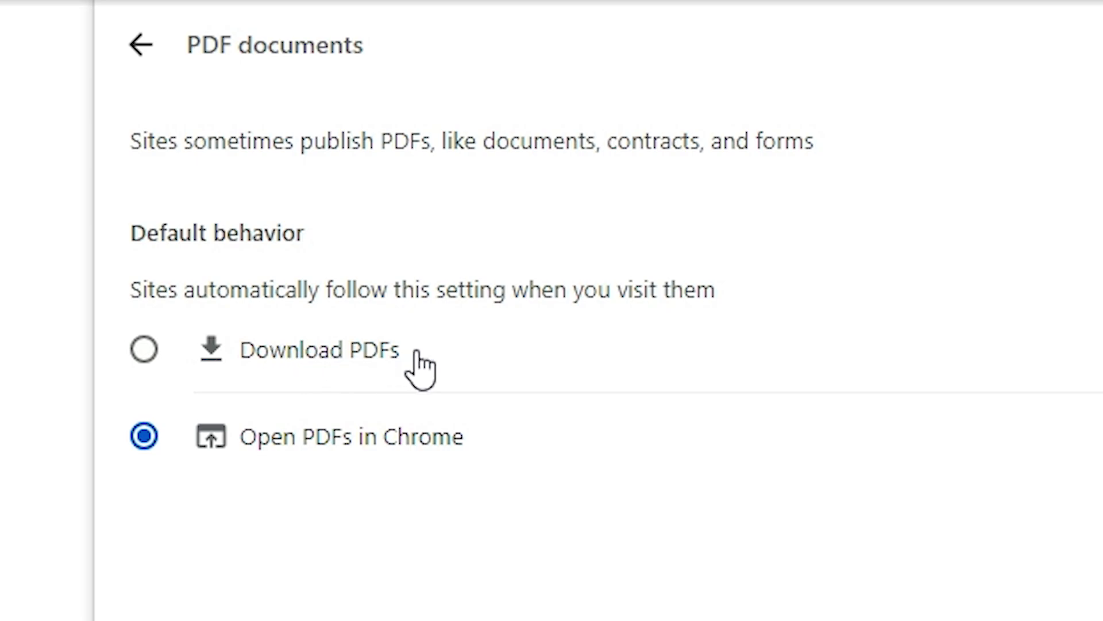
pyautogui.click(143, 353)
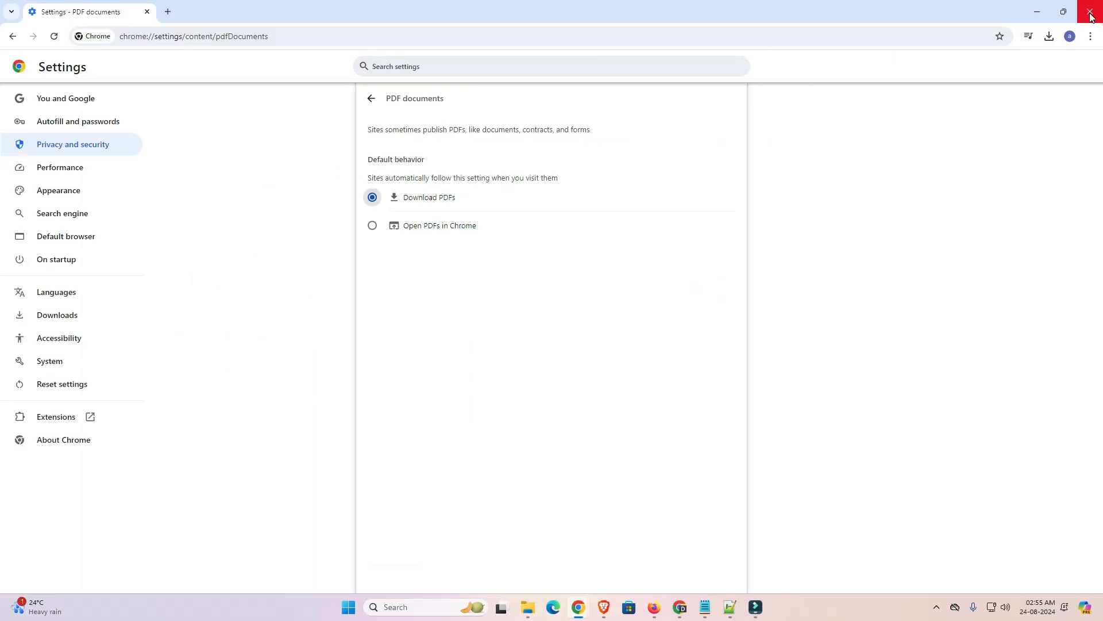
# Restart Chrome, maximize it and load princexml.com/samples in a new tab.
pyautogui.click(1090, 17)
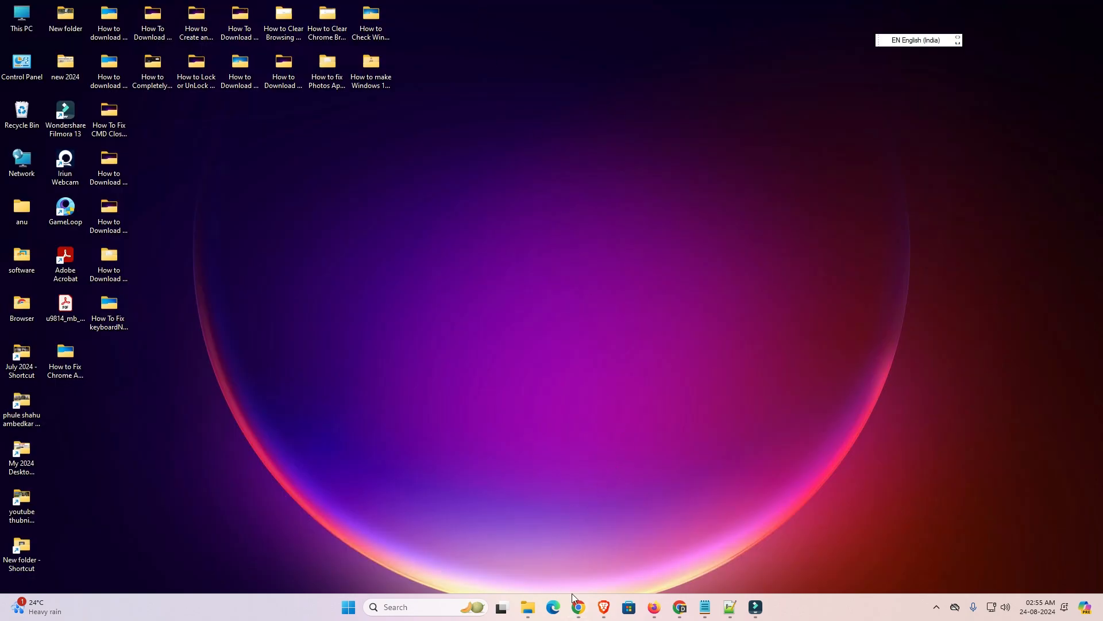
pyautogui.rightClick(580, 606)
pyautogui.click(539, 537)
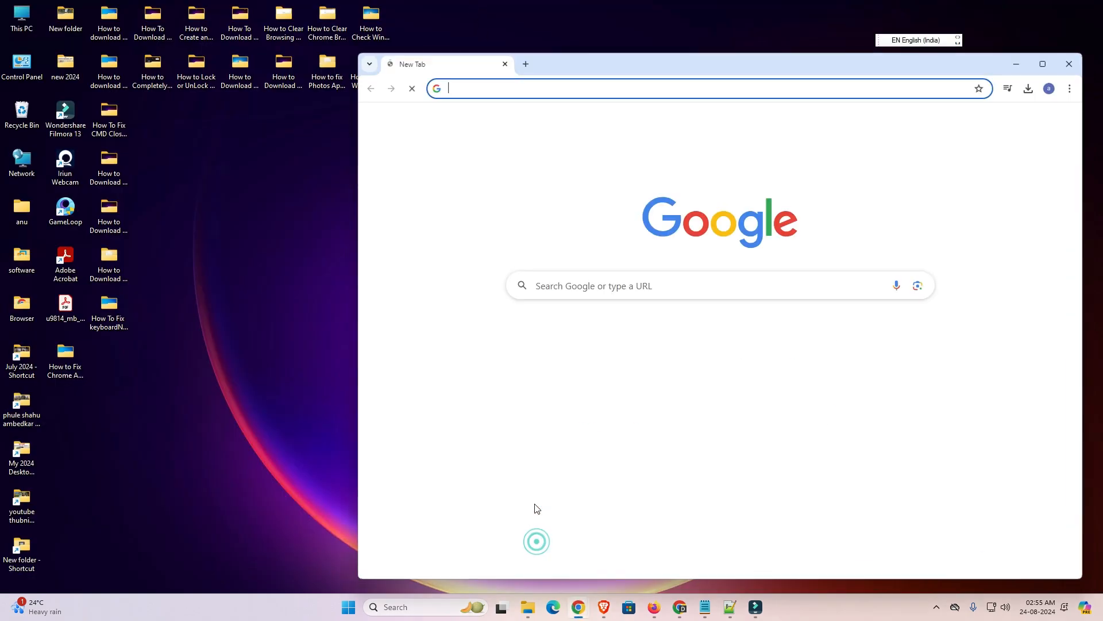
pyautogui.doubleClick(578, 73)
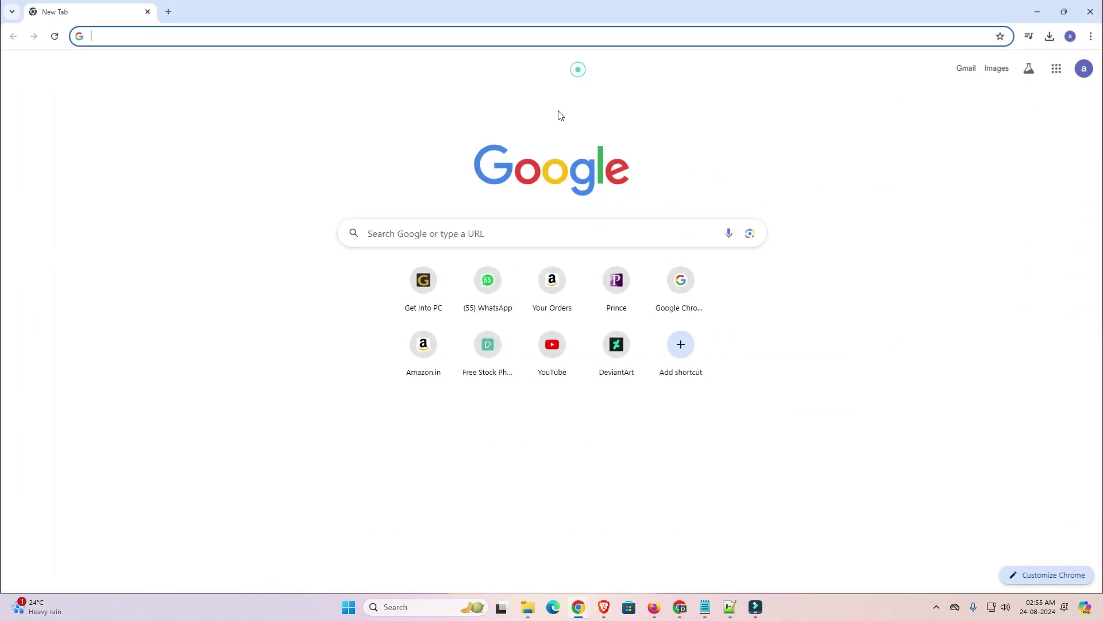
pyautogui.click(170, 18)
pyautogui.click(215, 40)
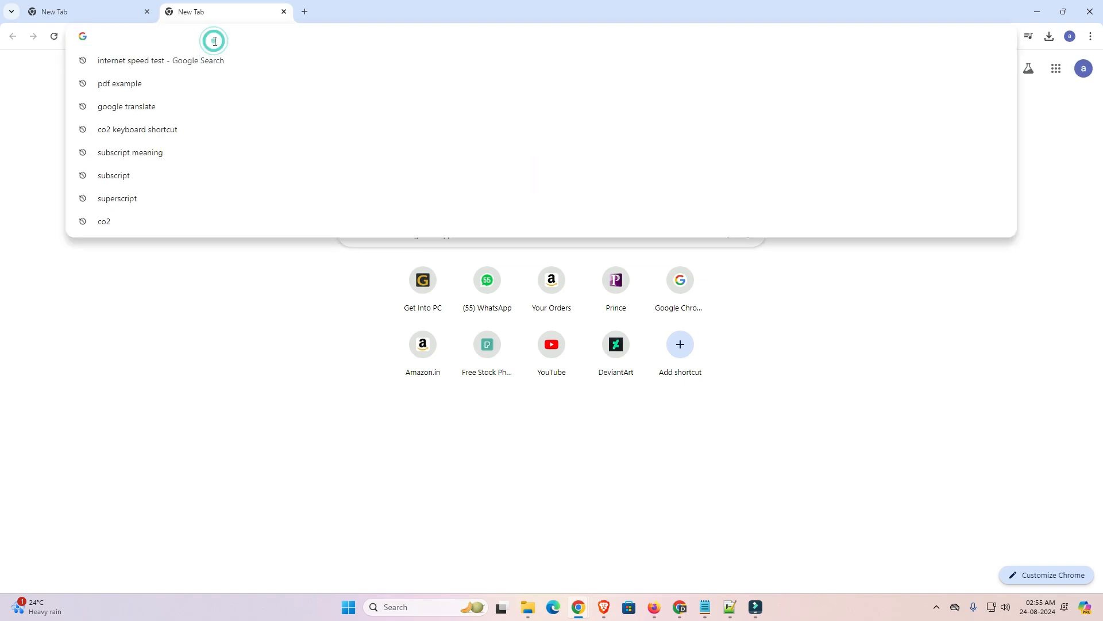
pyautogui.write('https://www.princexml.com/samples/')
pyautogui.press('Return')
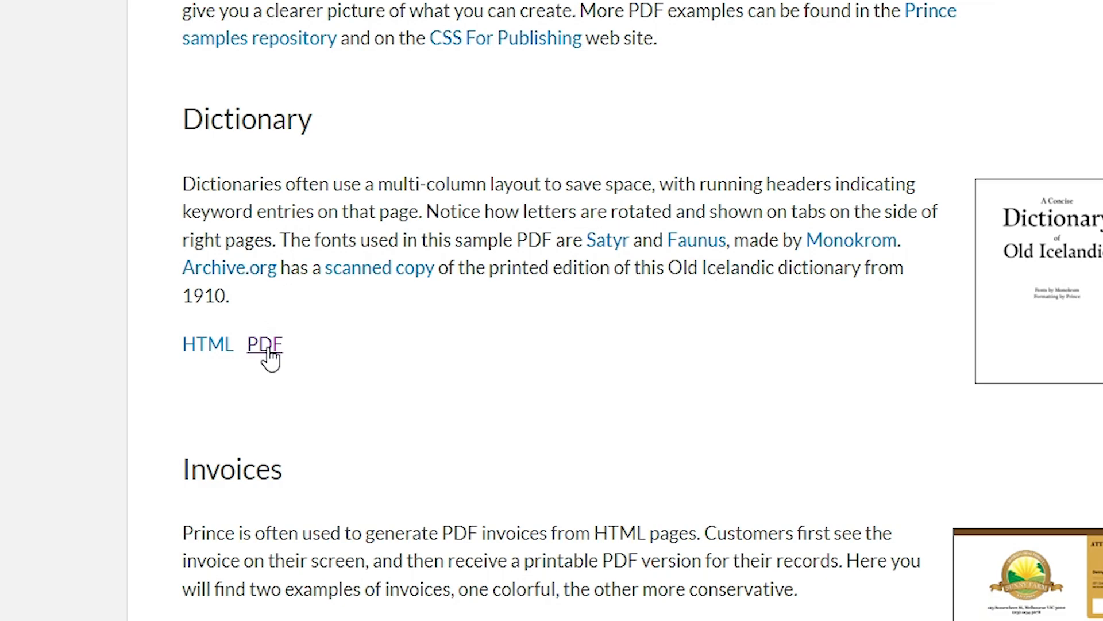
# Download the Dictionary sample PDF and show dictionary (2).pdf in the Downloads folder.
pyautogui.click(267, 347)
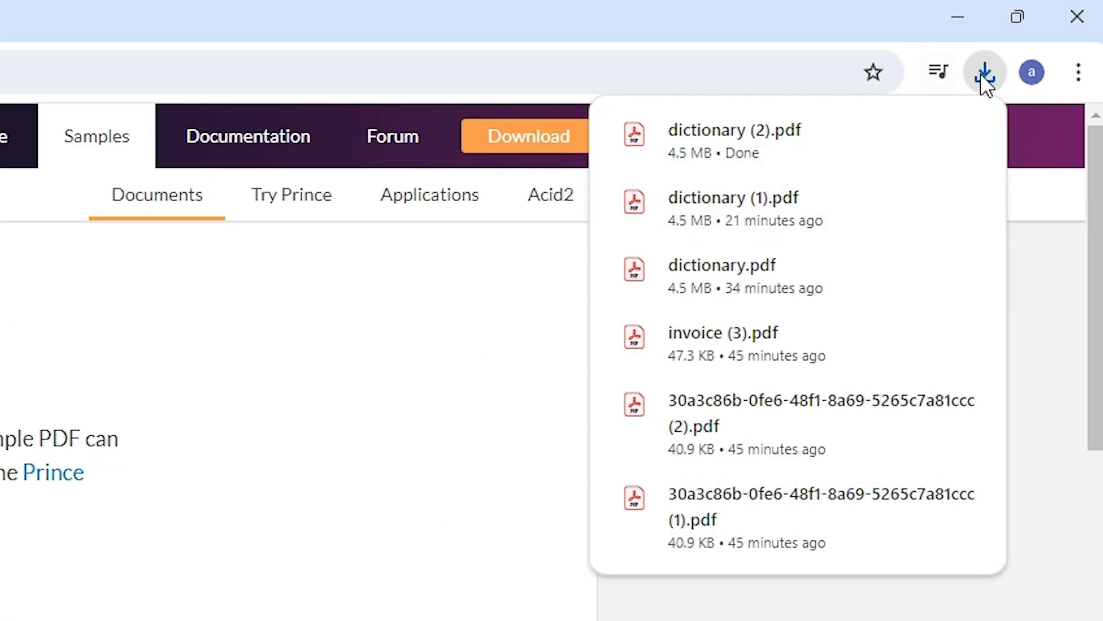
pyautogui.moveTo(735, 140)
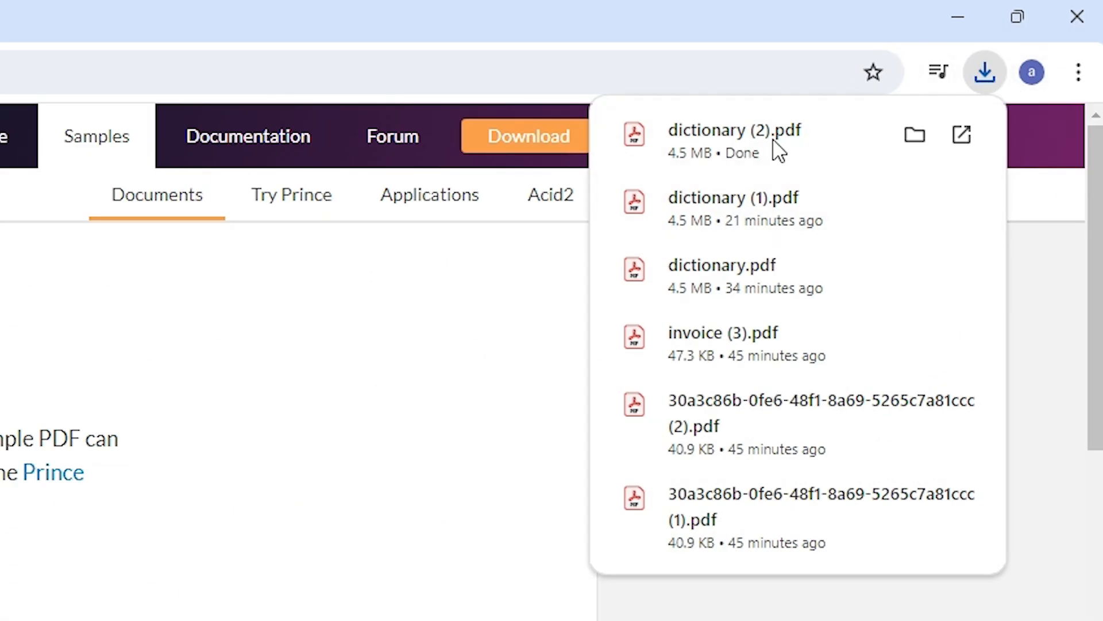
pyautogui.click(916, 133)
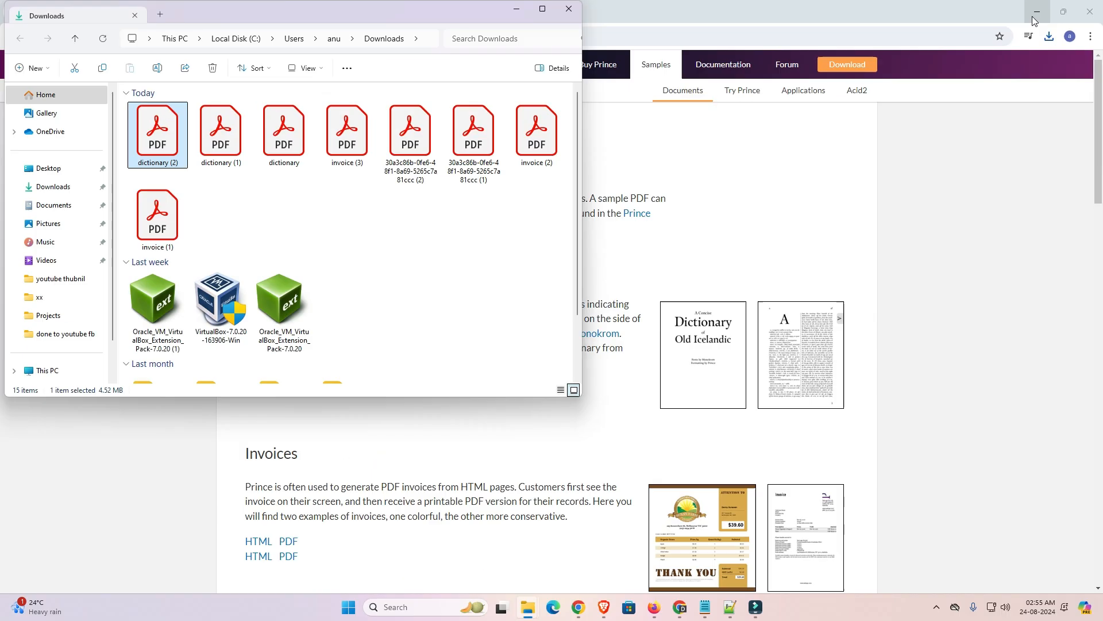
pyautogui.moveTo(431, 15)
pyautogui.mouseDown()
pyautogui.moveTo(752, 87)
pyautogui.moveTo(718, 114)
pyautogui.mouseUp()
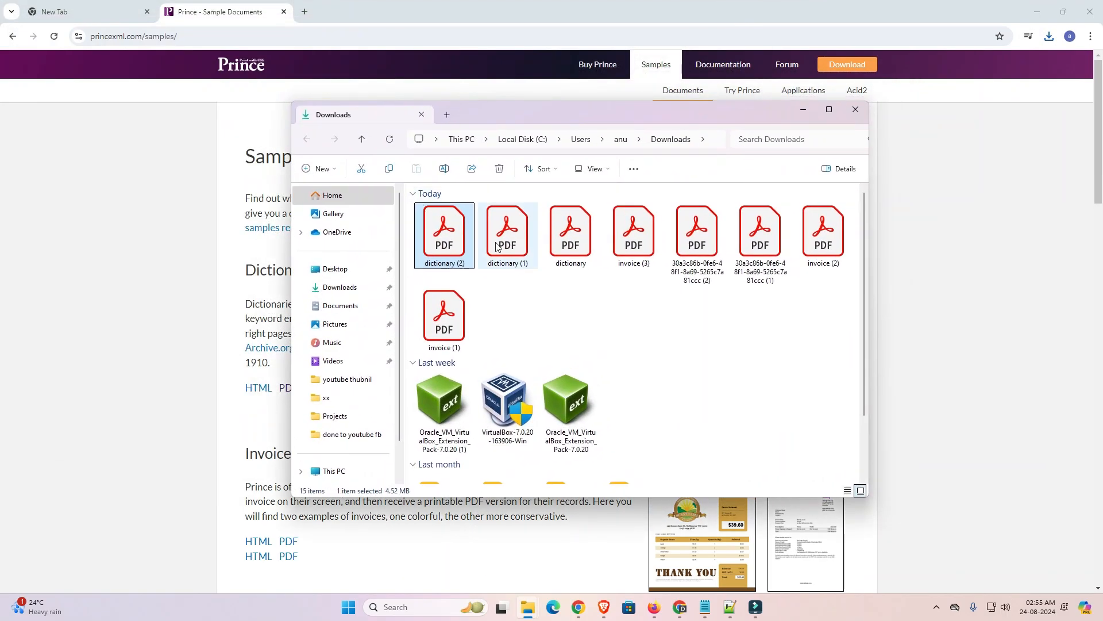